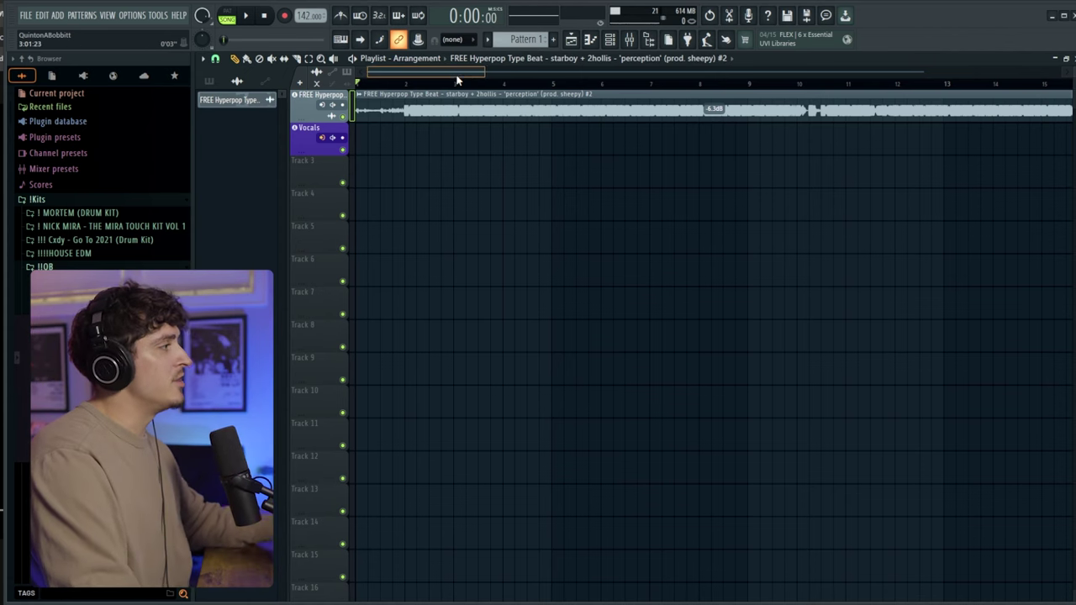
Play the hyperpop beat from bar 1, stop it, and open the Mixer on the Vocals insert
scroll(391, 87, "up", 2)
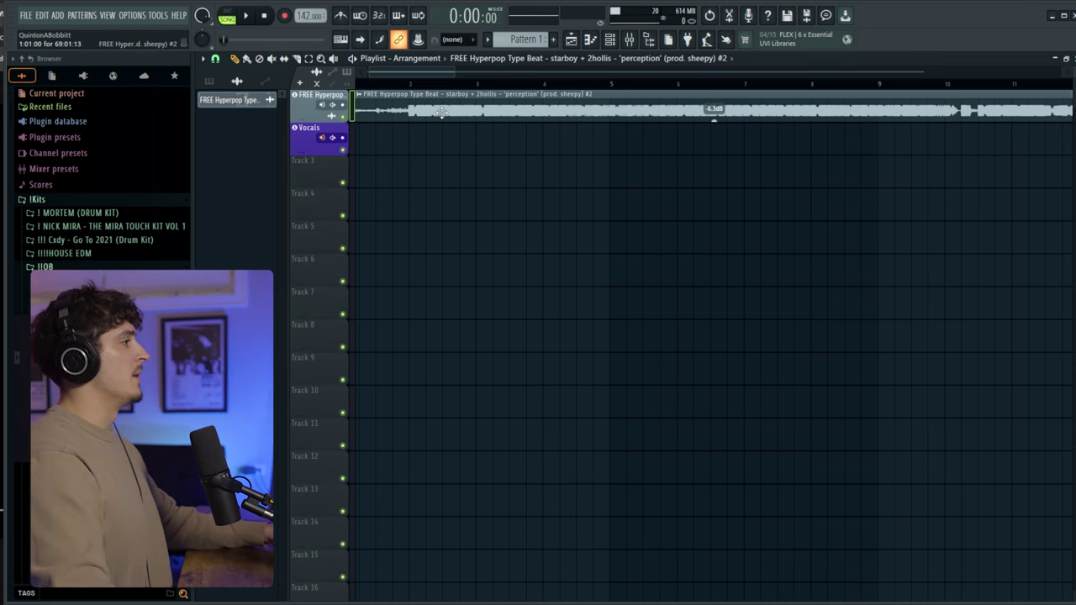
scroll(405, 75, "left", 1)
key("space")
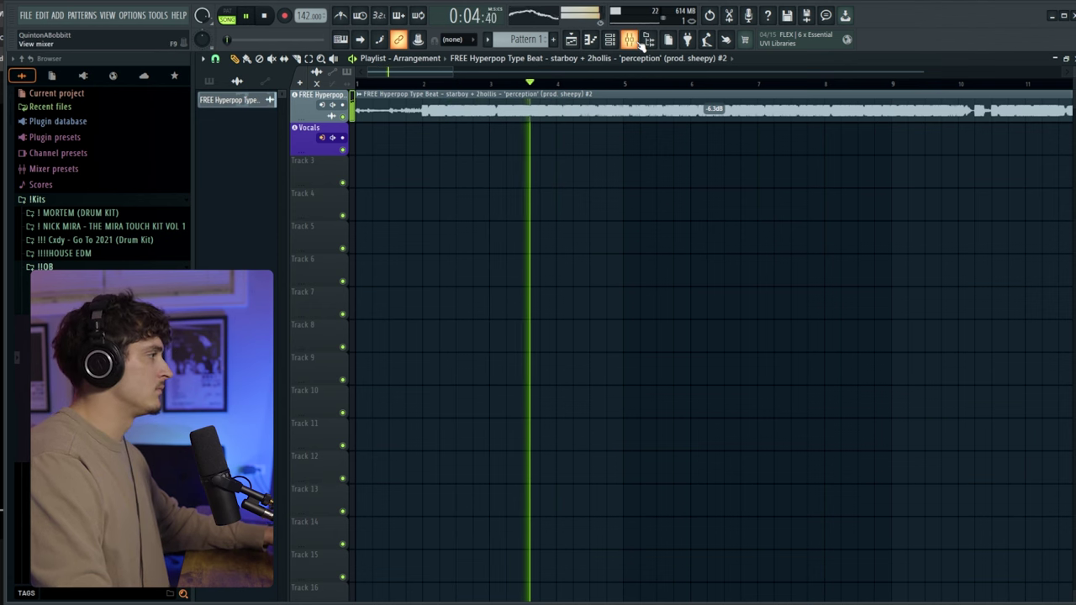
key("space")
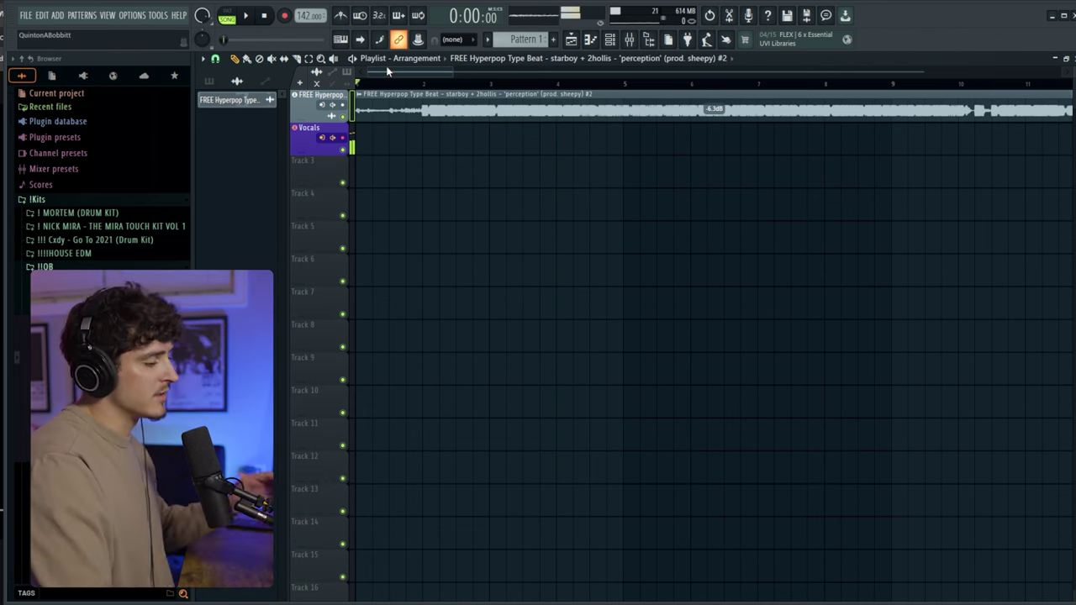
key("F9")
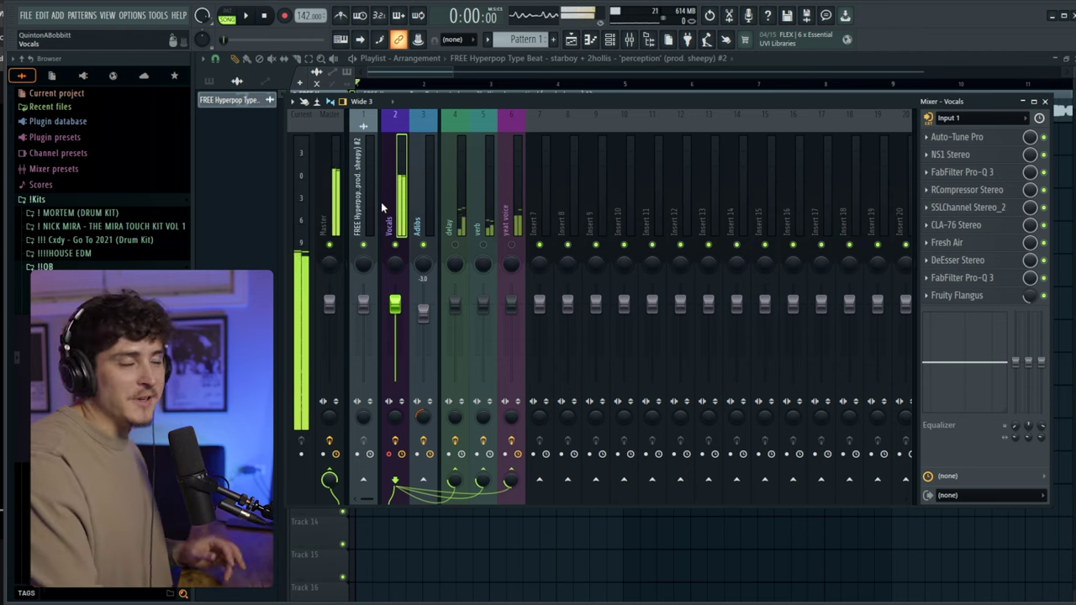
Review Auto-Tune Pro (A minor) on the Vocals chain, then close it and the Mixer
left_click(962, 138)
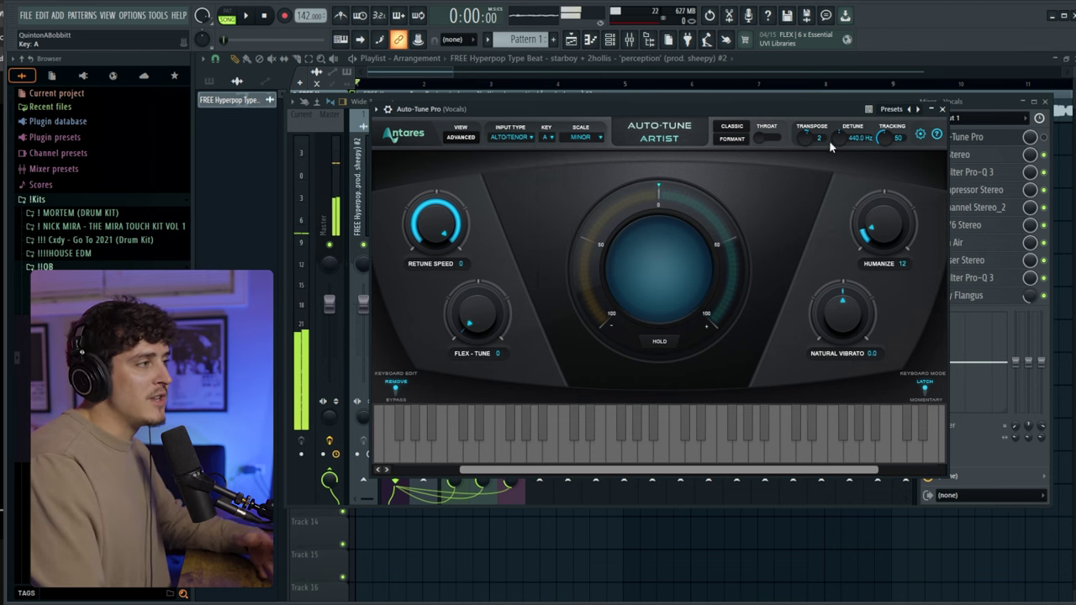
left_click(950, 111)
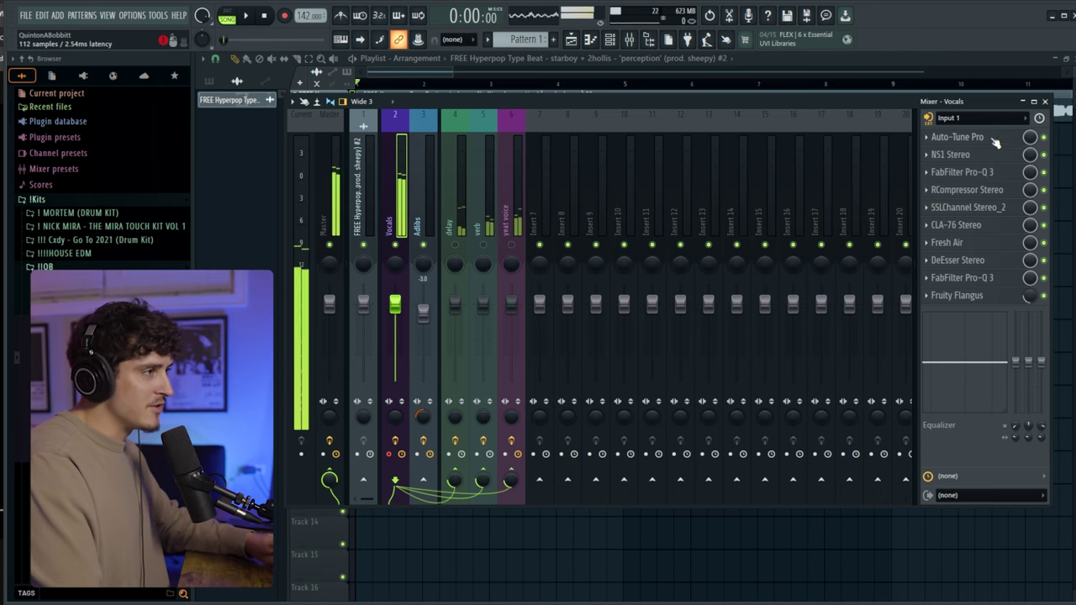
key("F9")
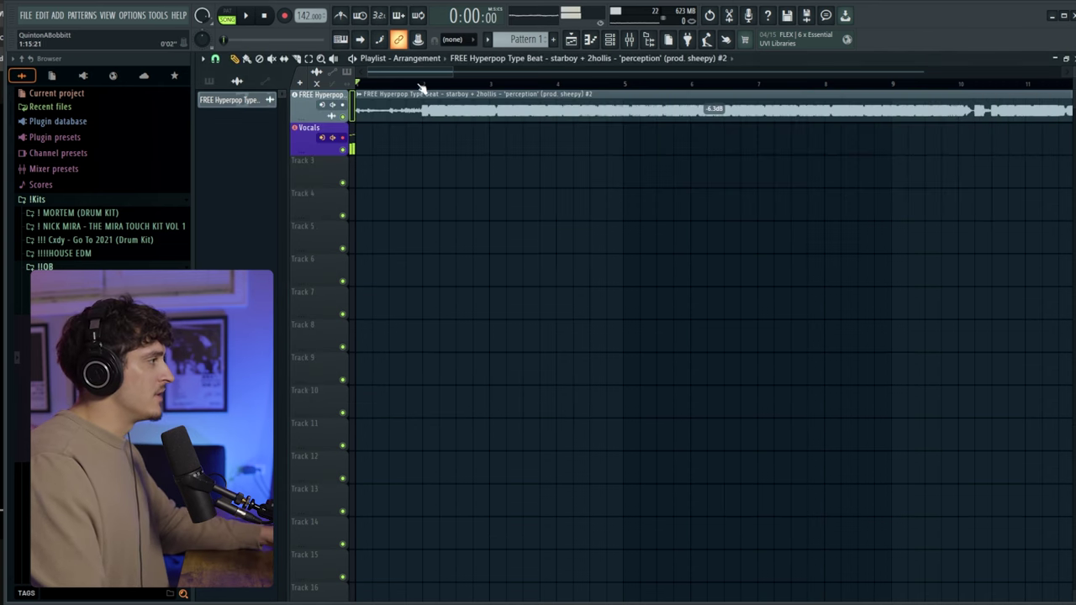
Inspect the CLA-76 compressor on the Vocals chain, then return to the playlist and start a take
key("space")
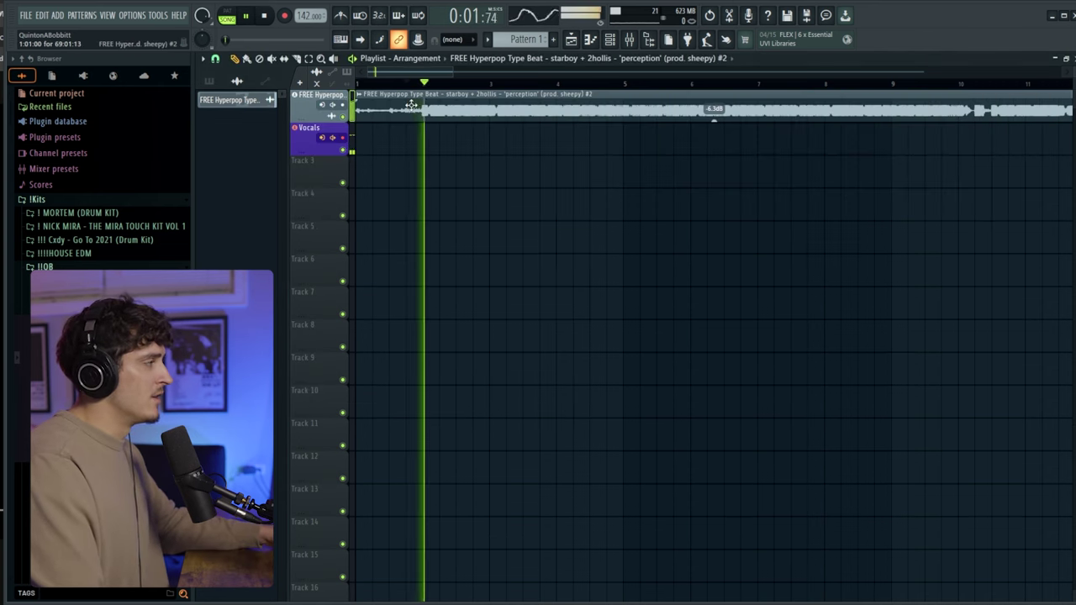
left_click(629, 40)
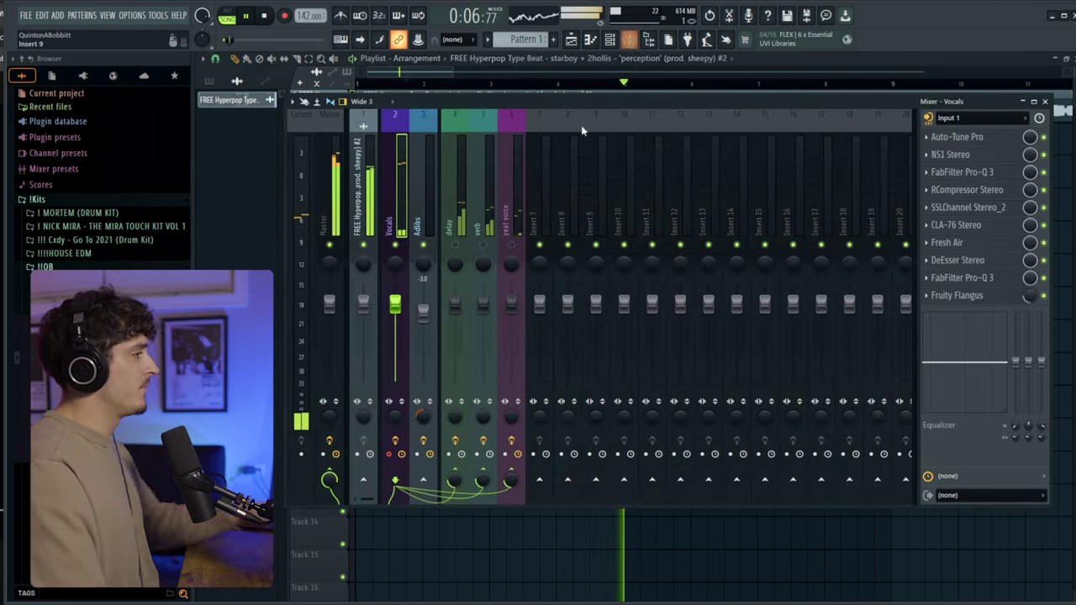
key("space")
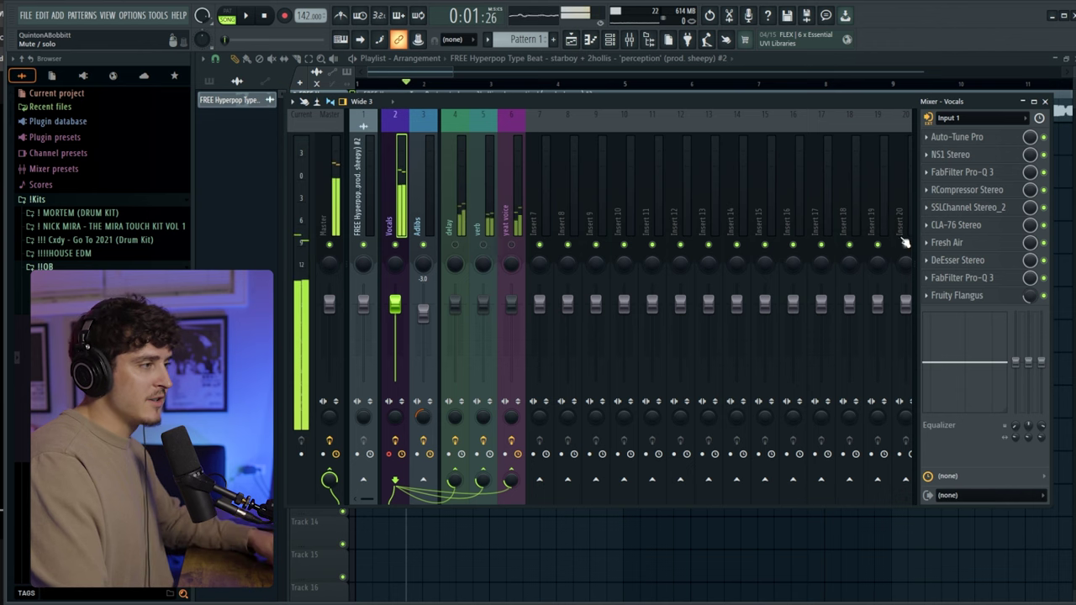
left_click(976, 225)
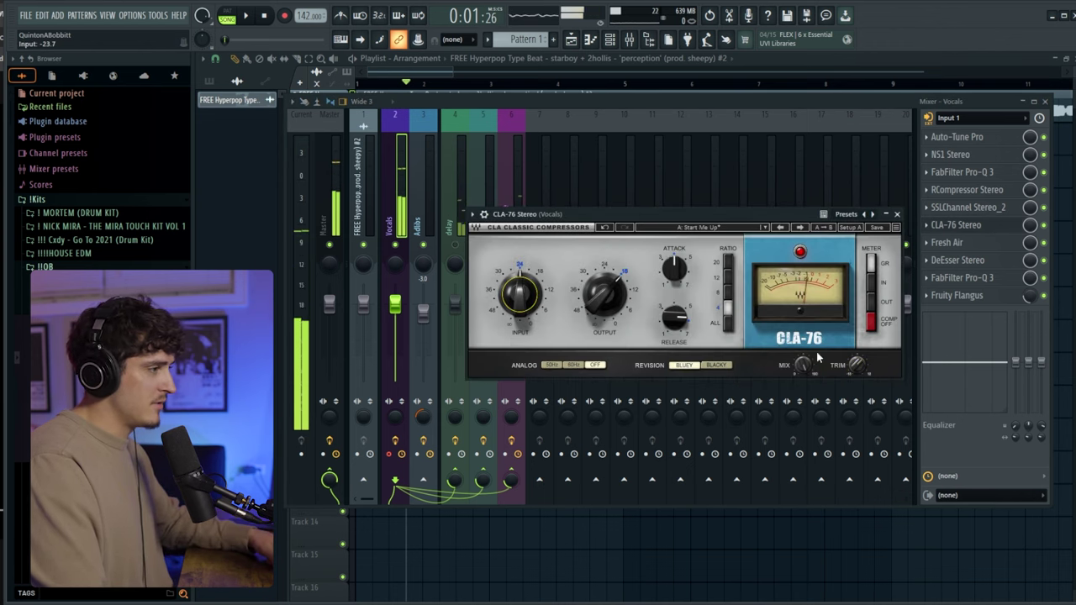
key("Escape")
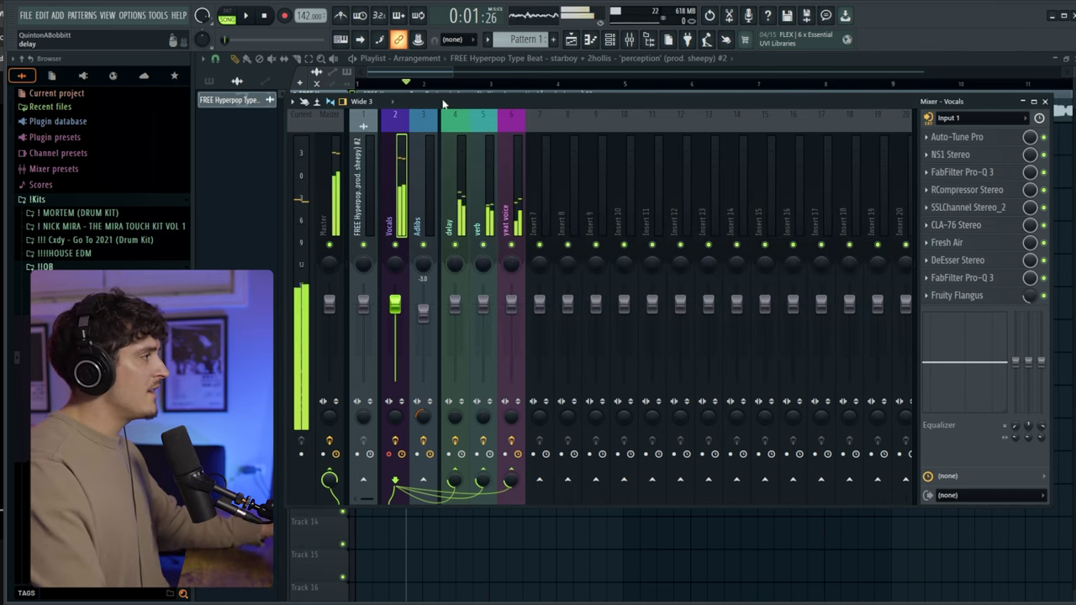
key("F9")
key("space")
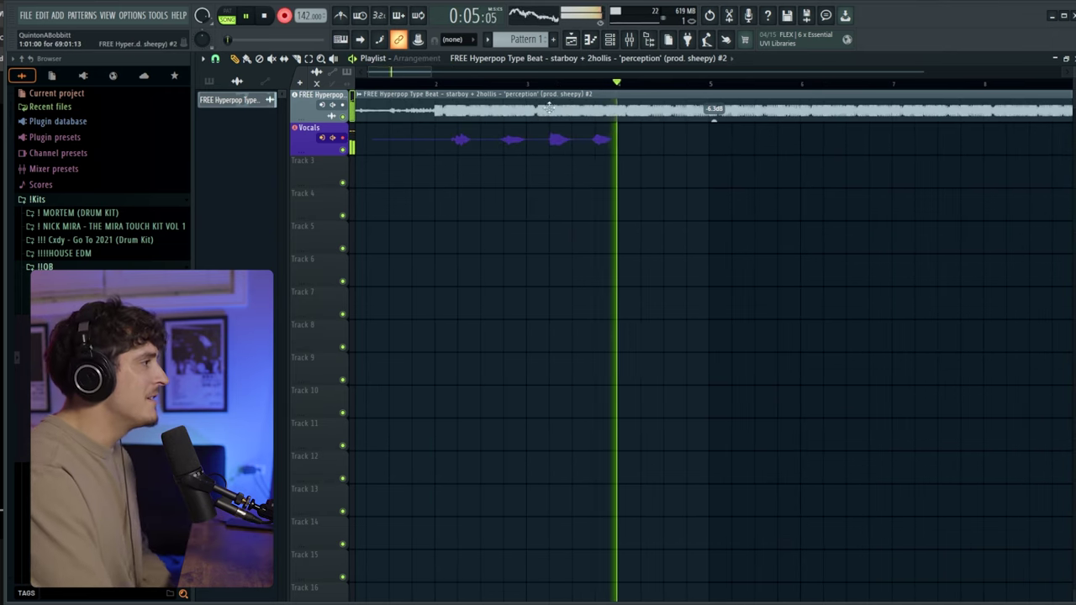
Follow the vocal take recording across the Vocals track in the playlist
scroll(583, 88, "down", 1)
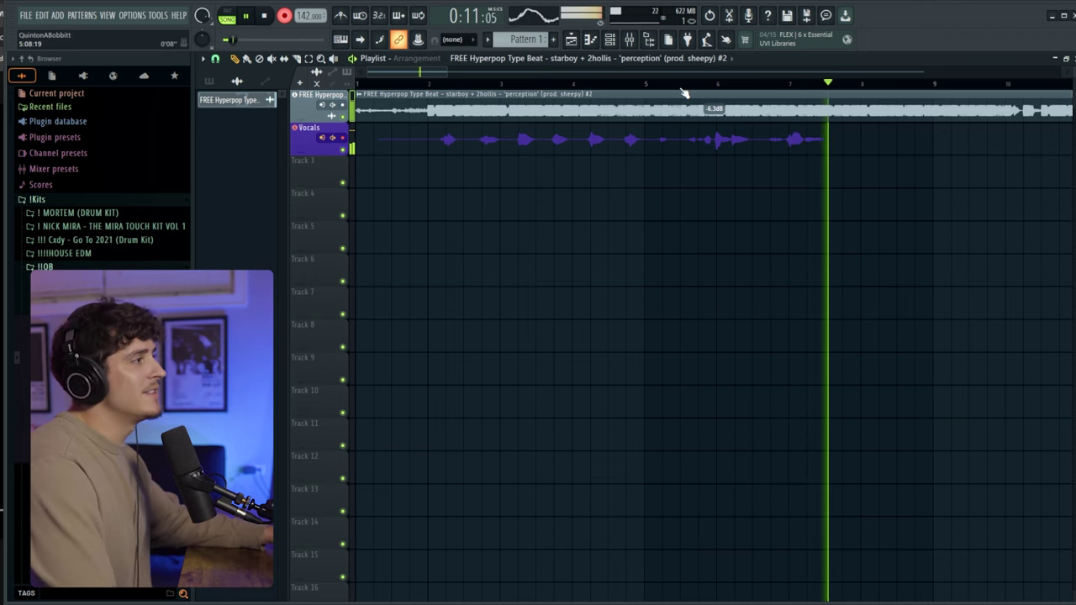
scroll(670, 78, "right", 3)
scroll(677, 88, "down", 1)
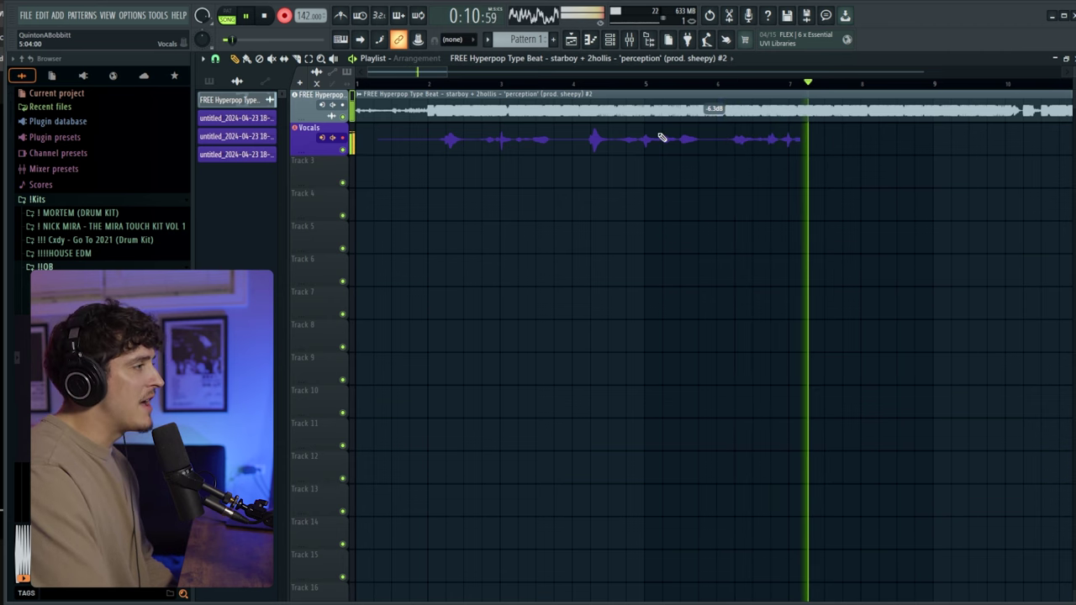
Set Auto-Tune Pro transpose to 0 on Vocals, check its key list, and start a new take
key("F9")
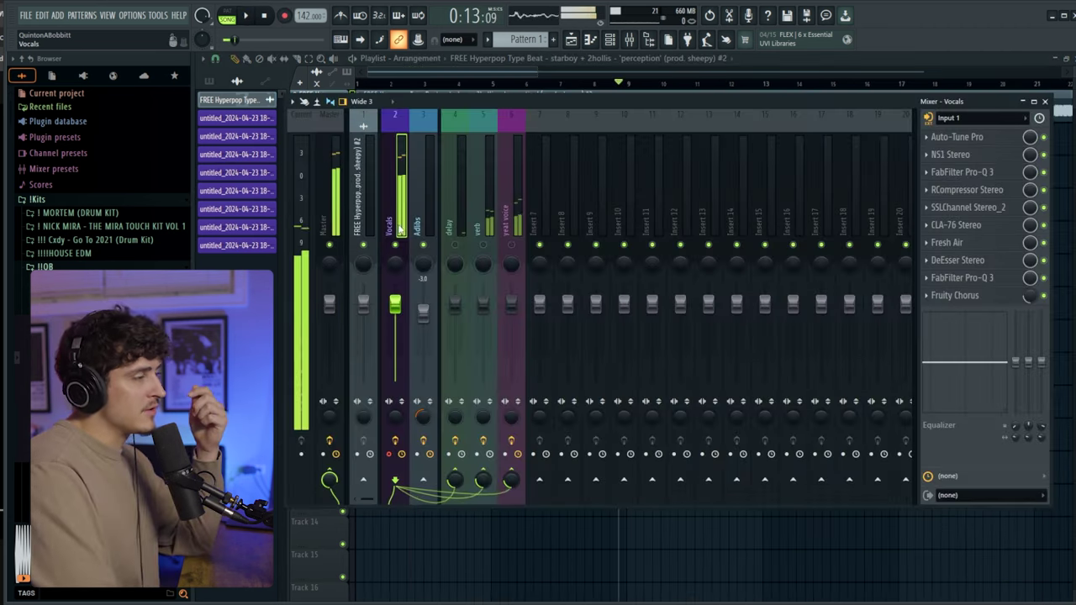
left_click(941, 138)
left_click_drag(808, 145, 809, 149)
left_click(548, 137)
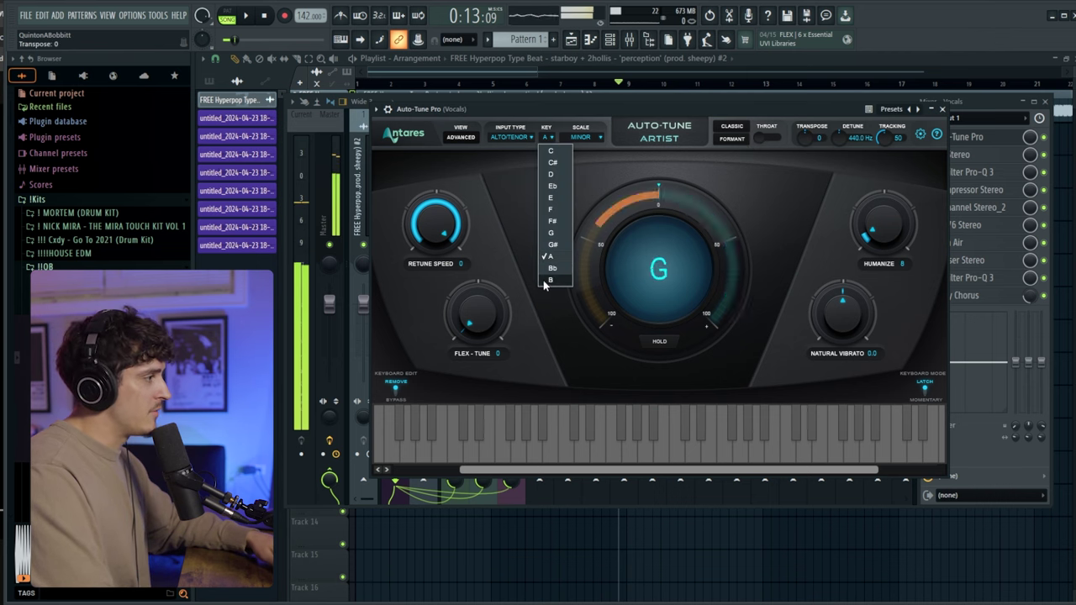
left_click(943, 110)
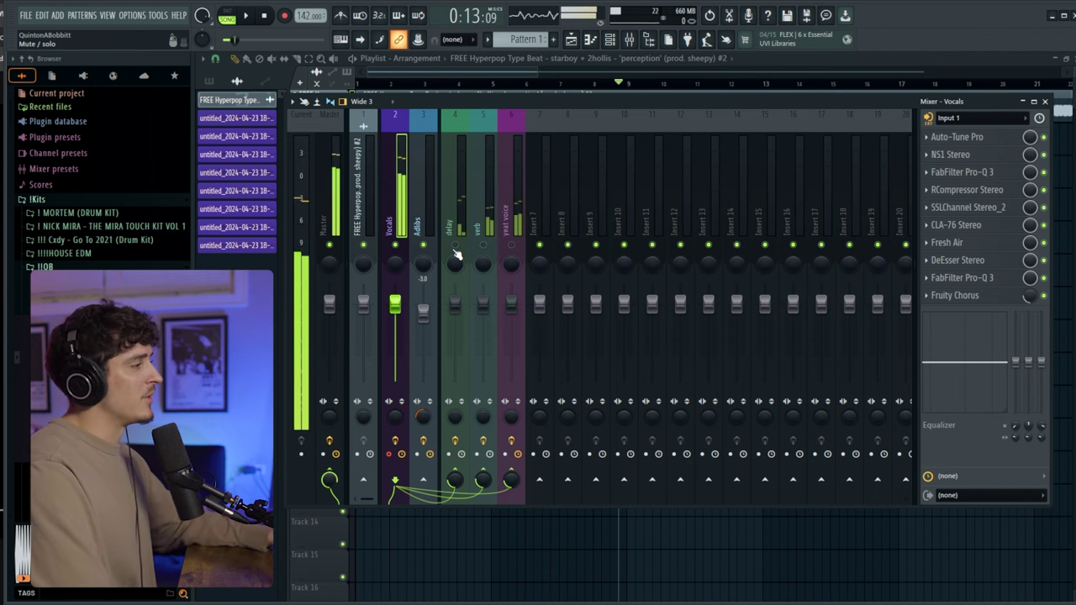
key("space")
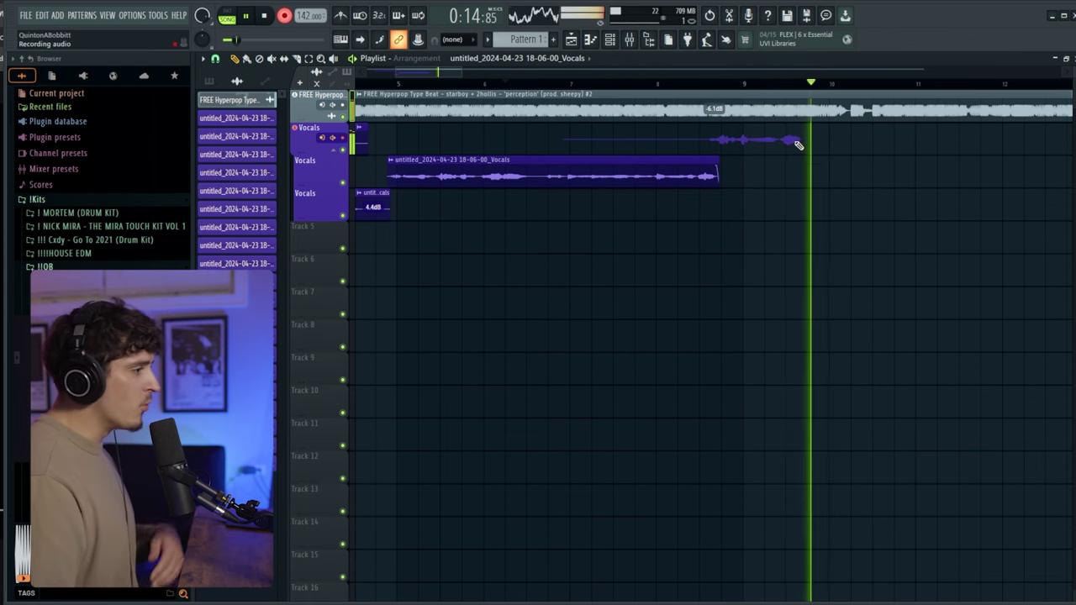
Record the 18-07-57 vocal take over the beat, then view the Mixer's Vocals insert
scroll(615, 182, "down", 2)
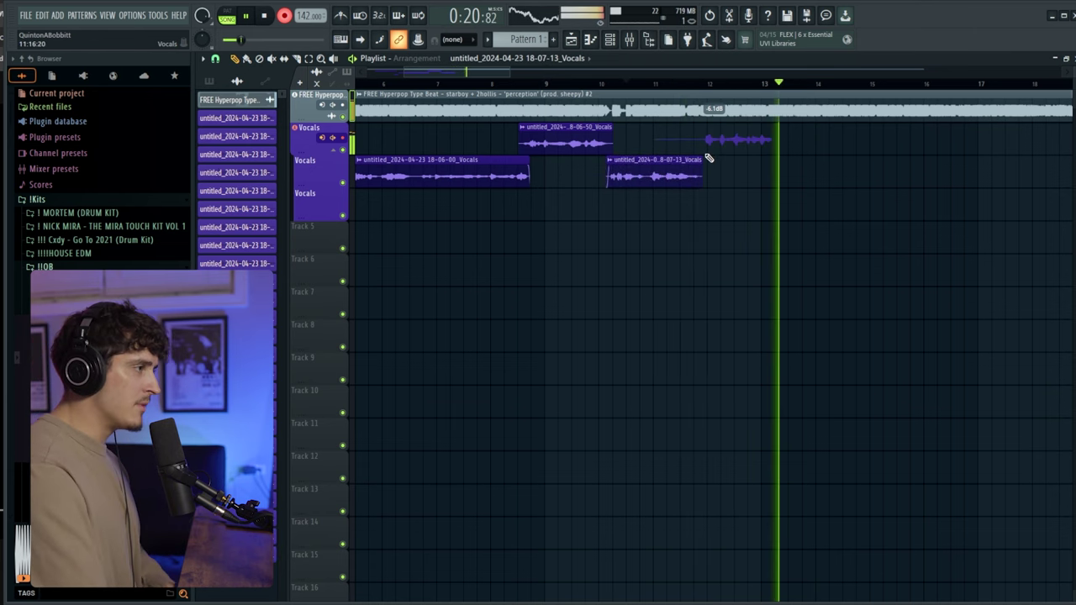
scroll(696, 169, "down", 2)
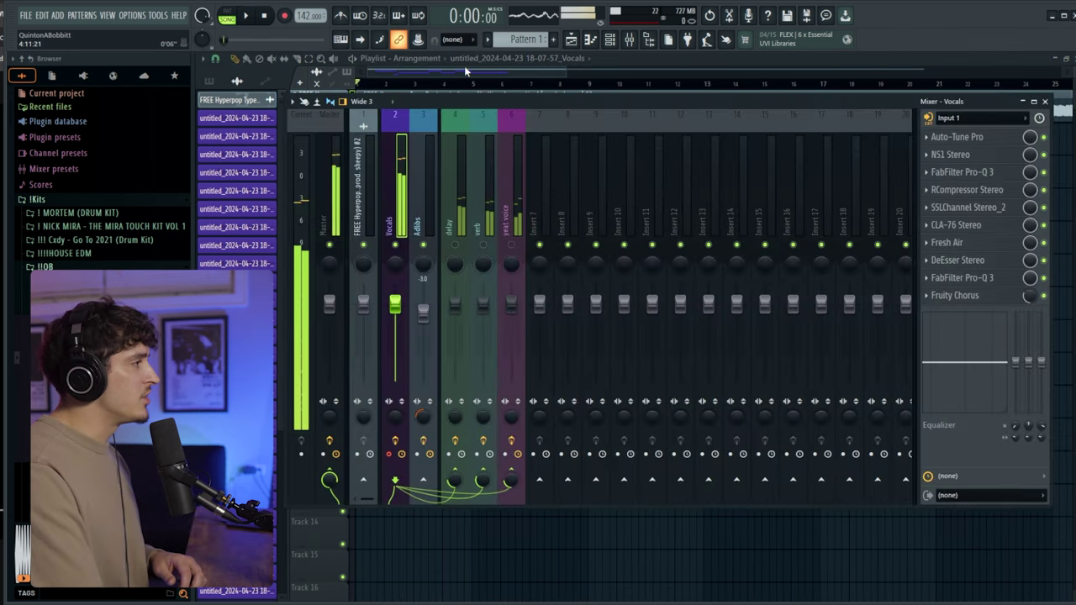
key("F9")
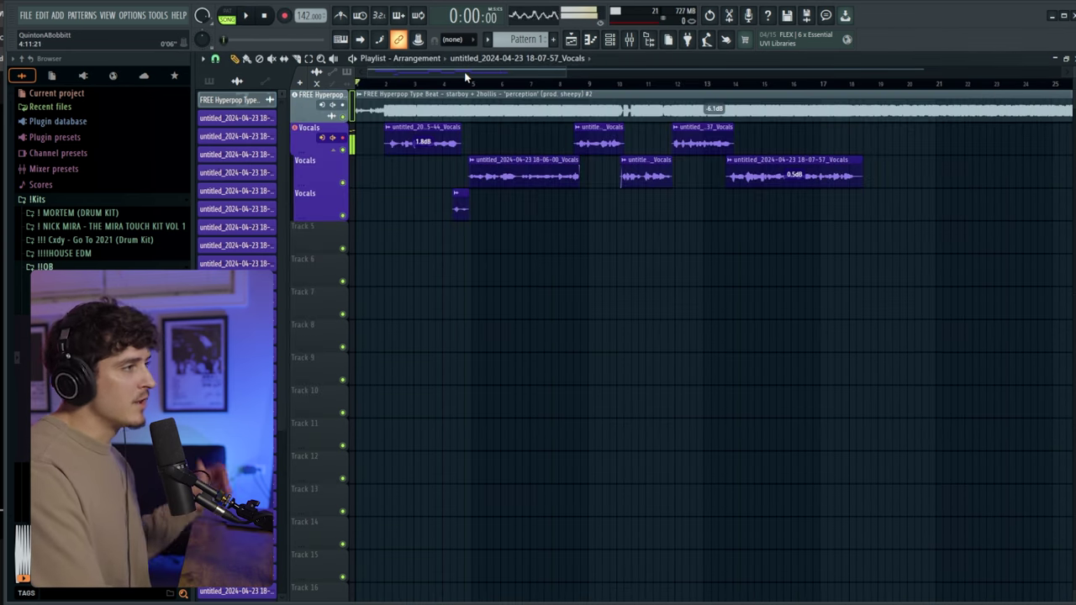
Duplicate the short vocal chop to about bar 6, deleting an extra copy near bar 8
left_click(629, 40)
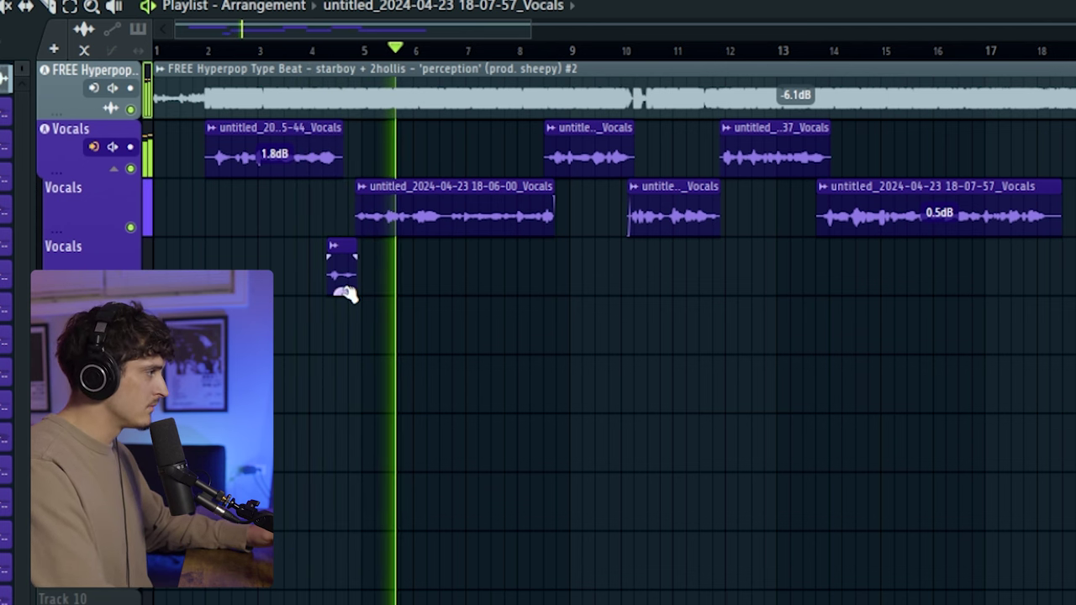
left_click_drag(339, 271, 443, 267)
left_click(383, 48)
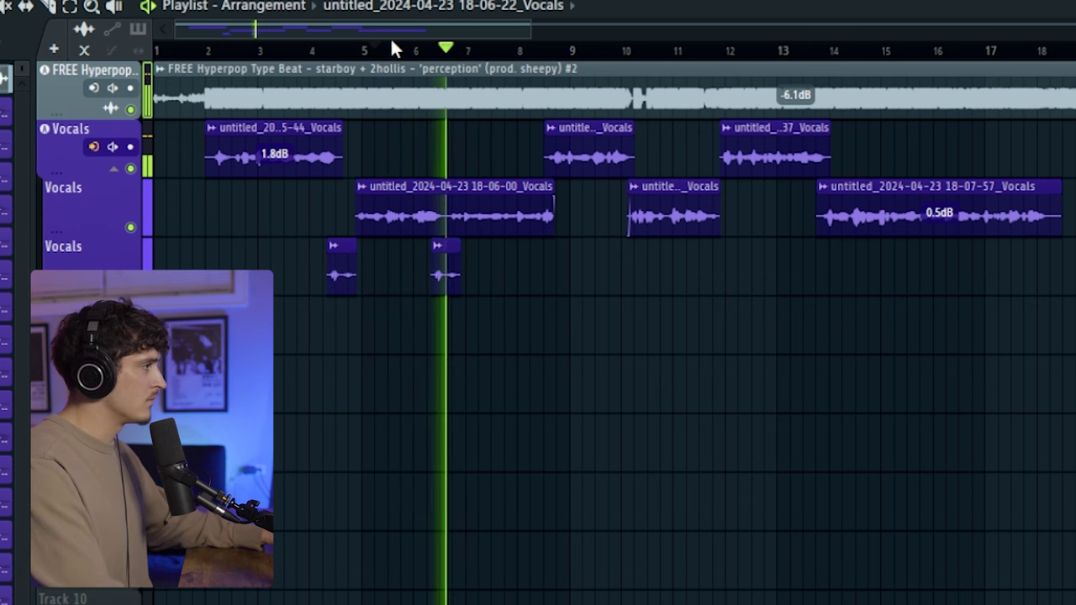
left_click_drag(444, 270, 551, 275)
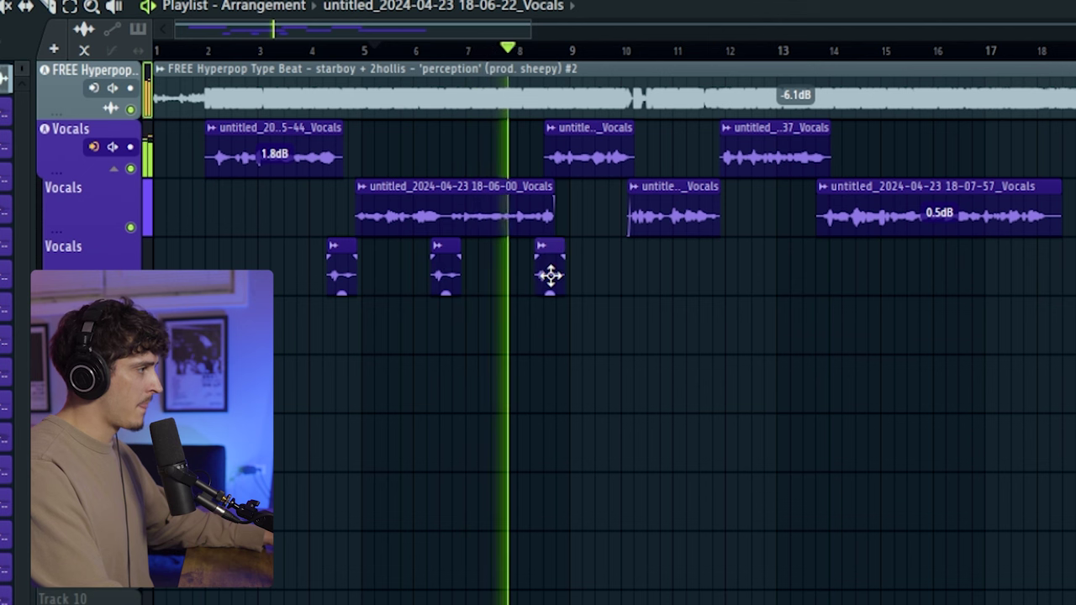
right_click(549, 273)
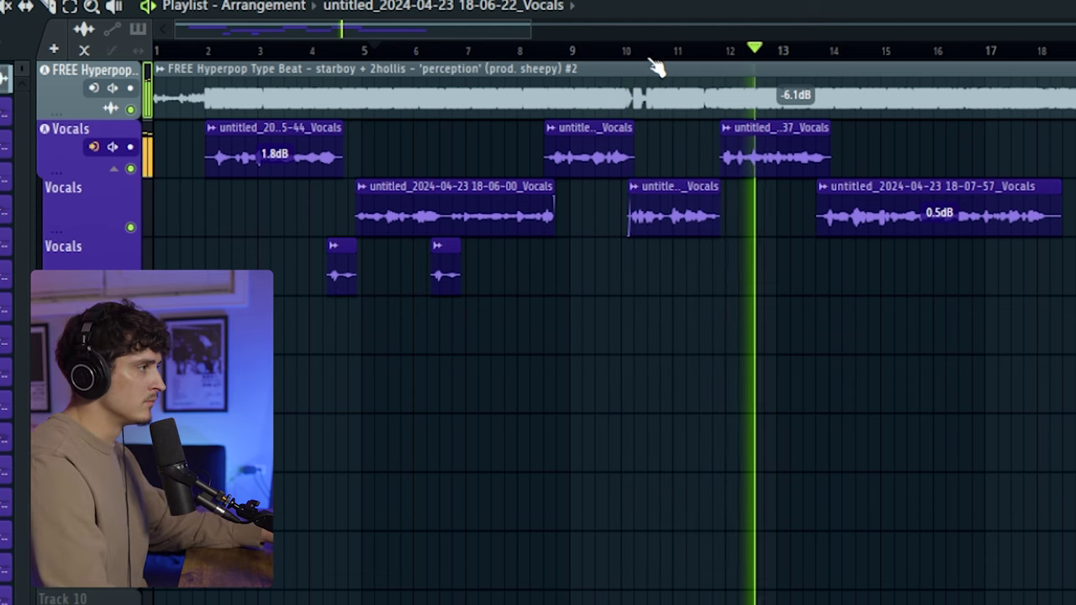
Open Auto-Tune Pro on the Vocals insert, keyed to A with transpose 2
scroll(655, 67, "down", 2)
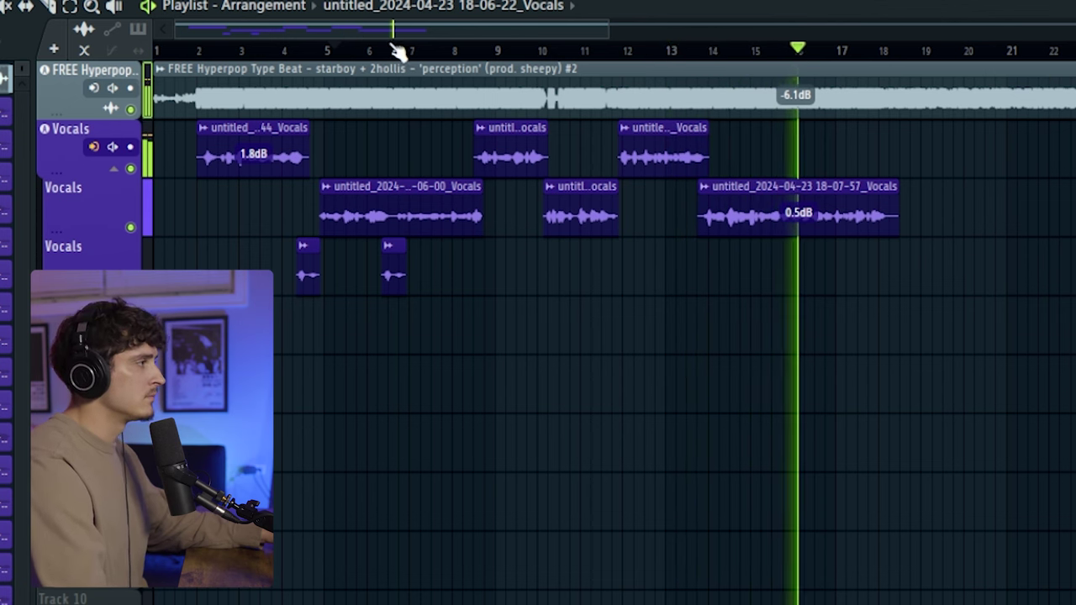
scroll(399, 57, "up", 1)
scroll(401, 58, "down", 1)
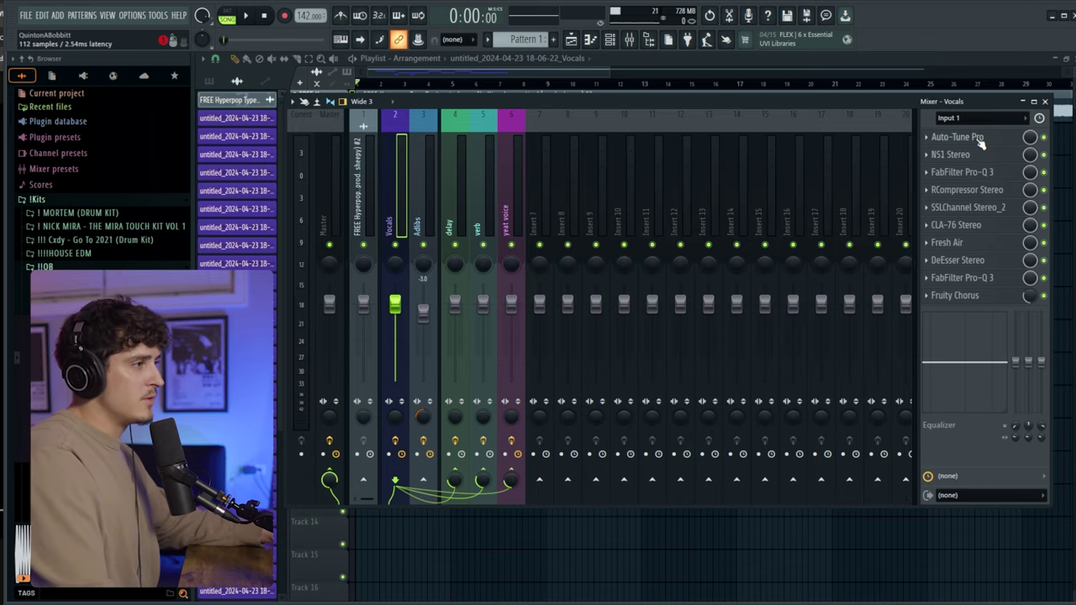
left_click(978, 138)
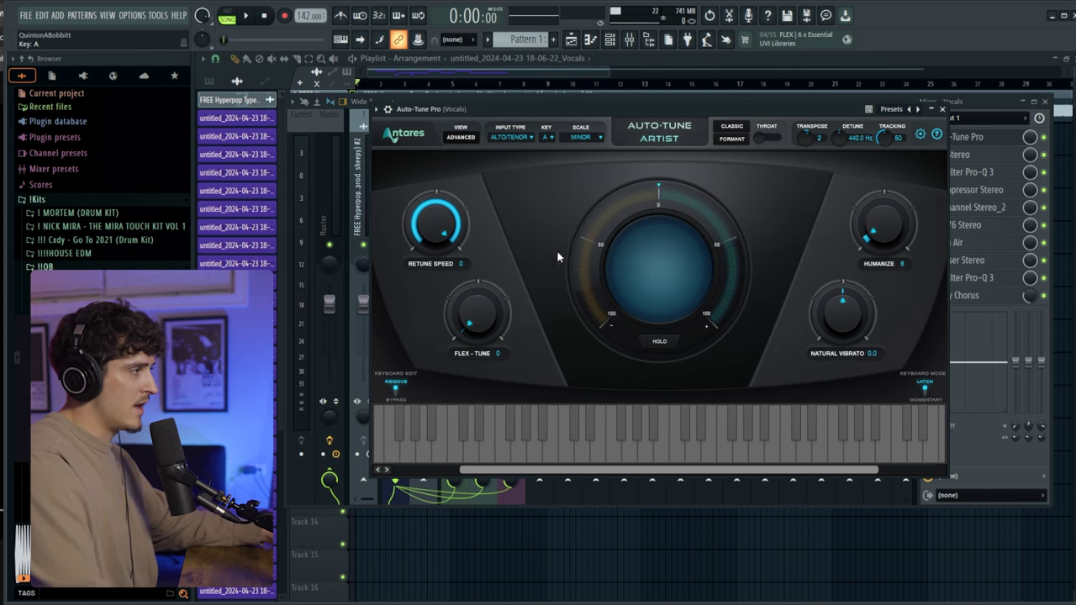
Close Auto-Tune Pro, select the hyperpop beat clip, and play from around bar 2
left_click(942, 110)
left_click(417, 66)
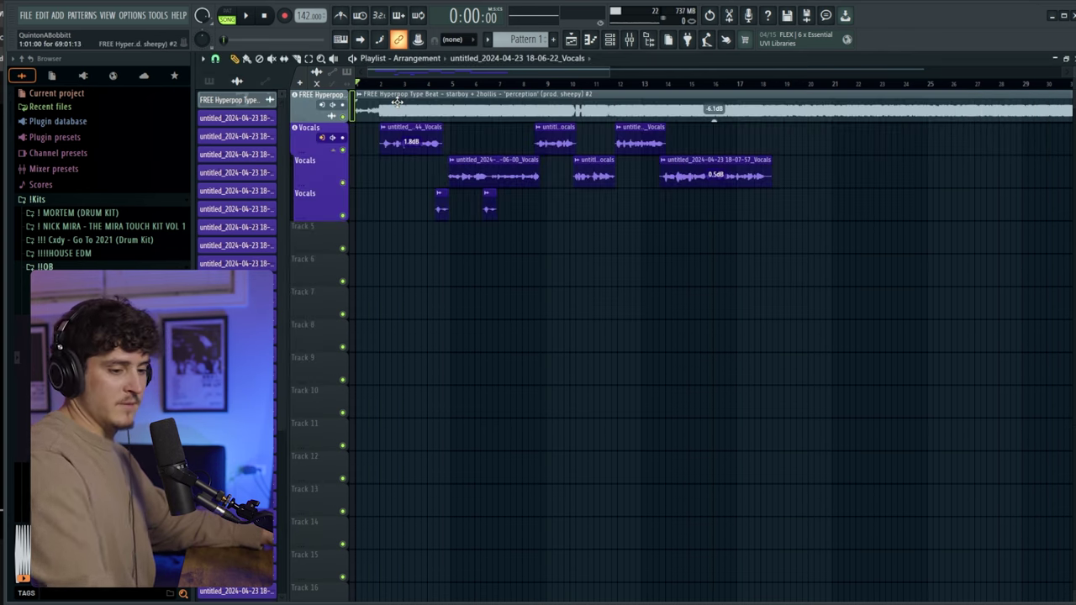
left_click(397, 101)
scroll(397, 102, "up", 2)
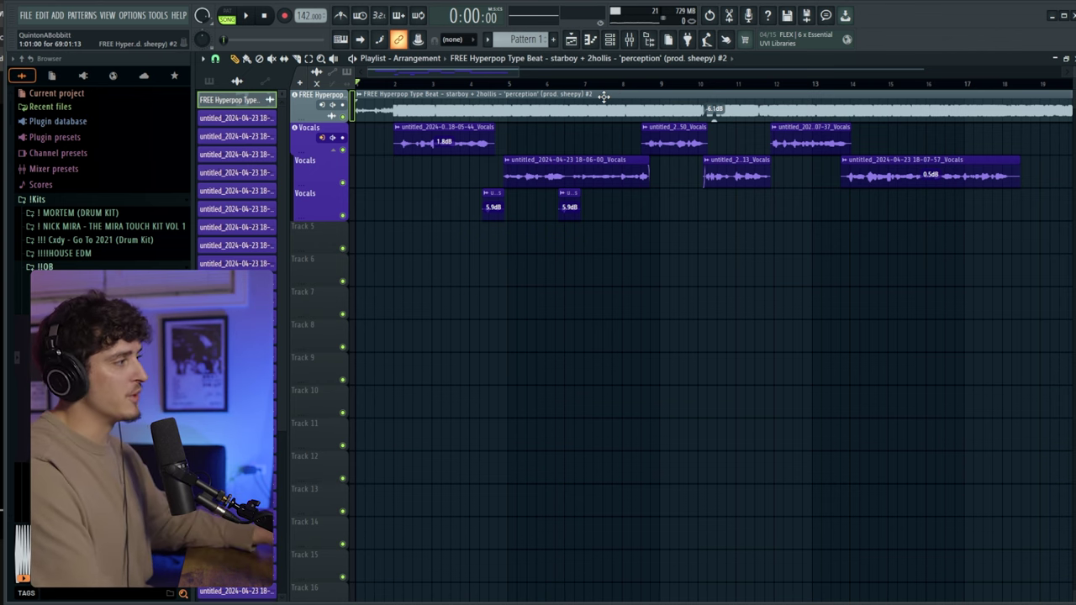
left_click(403, 85)
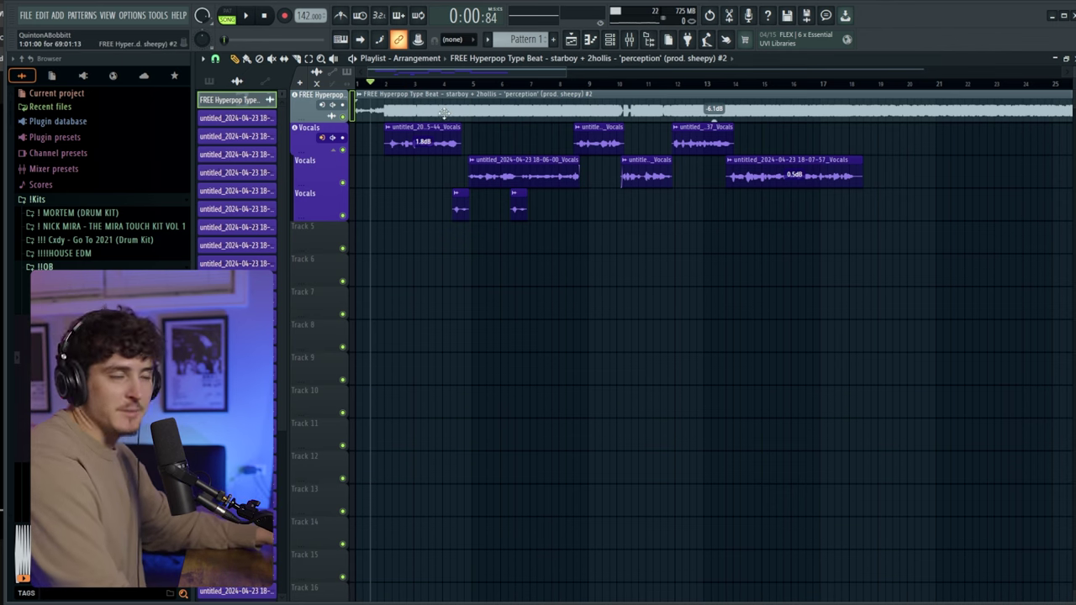
Record short ad-lib vocal punch-ins among the existing takes and after the last long take
key("space")
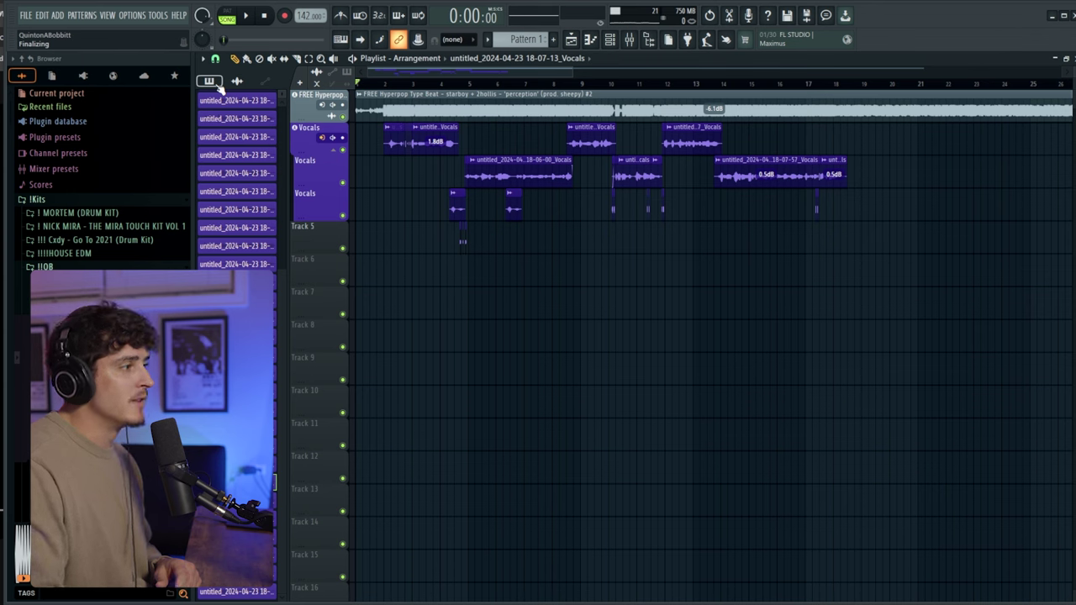
scroll(380, 89, "up", 3)
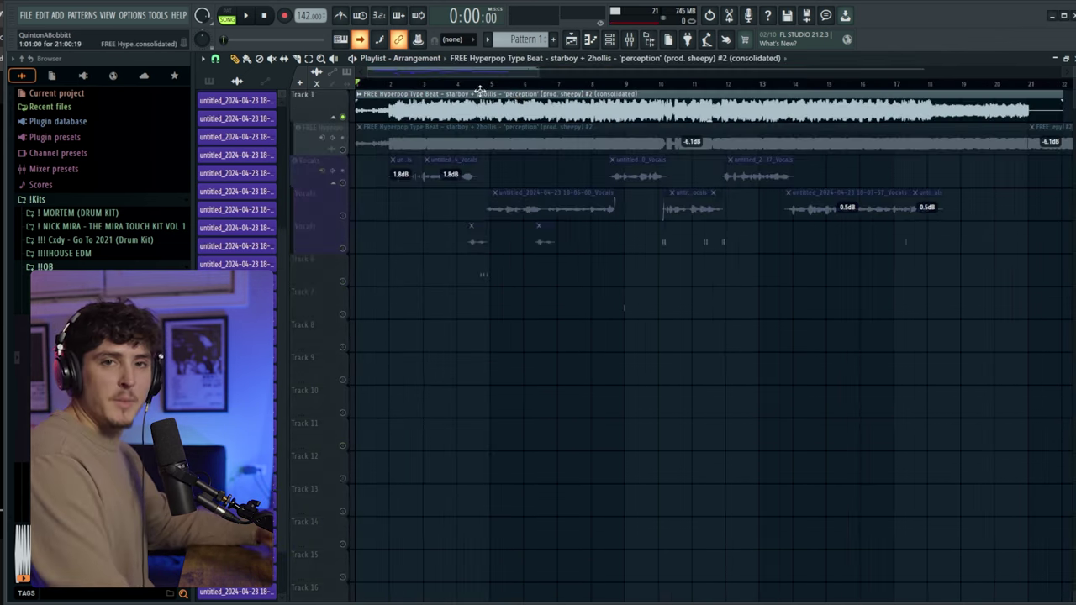
Scroll to the consolidated beat-and-vocals clip on Track 1 above the muted originals
scroll(438, 87, "up", 2)
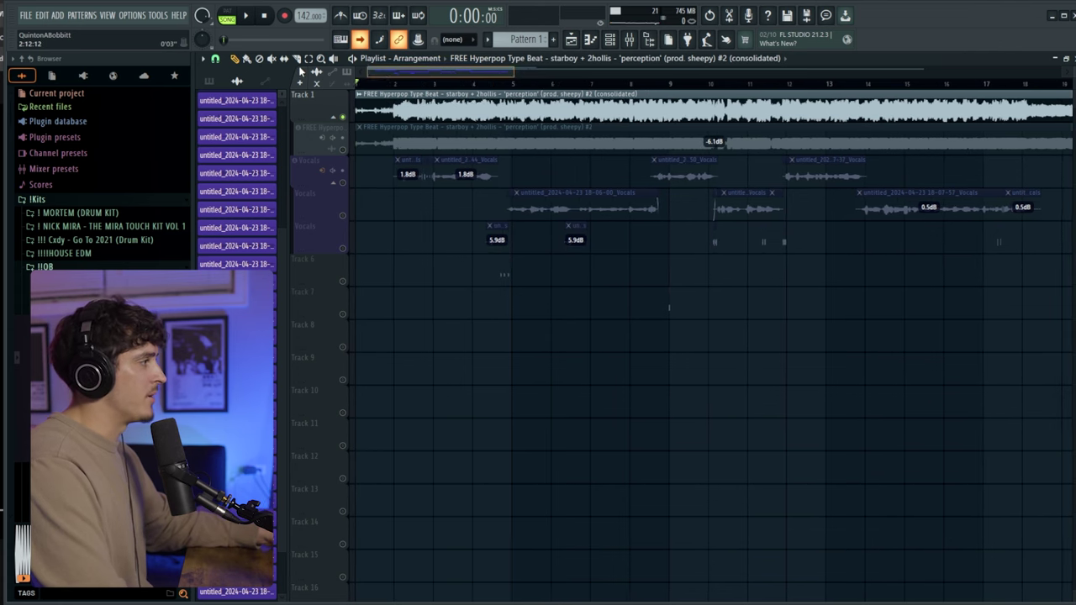
Play the consolidated beat-and-vocals clip on Track 1, stop it, and open its sample settings
key("space")
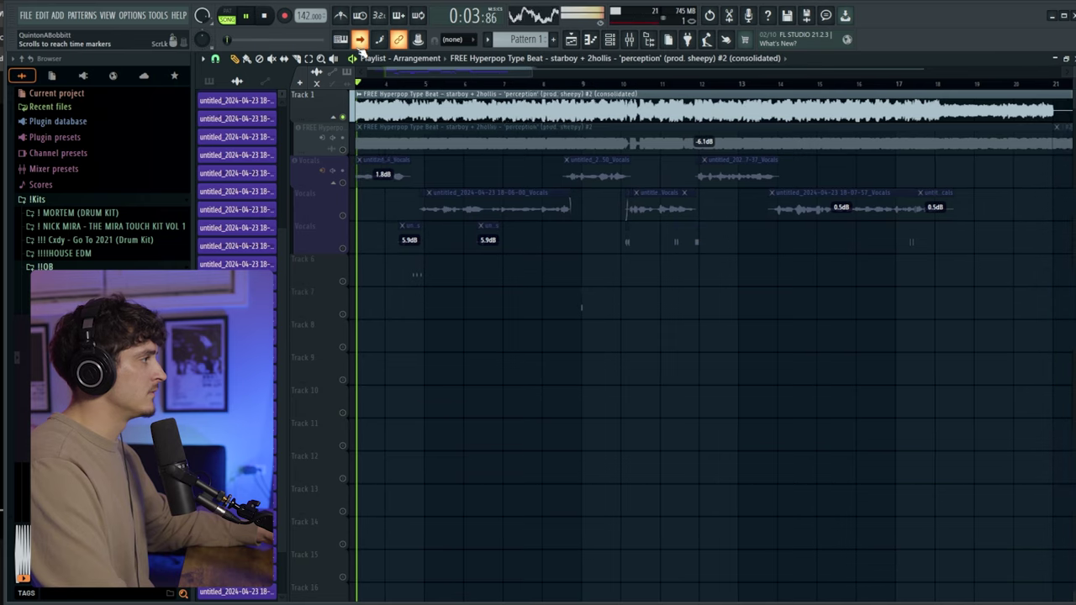
key("space")
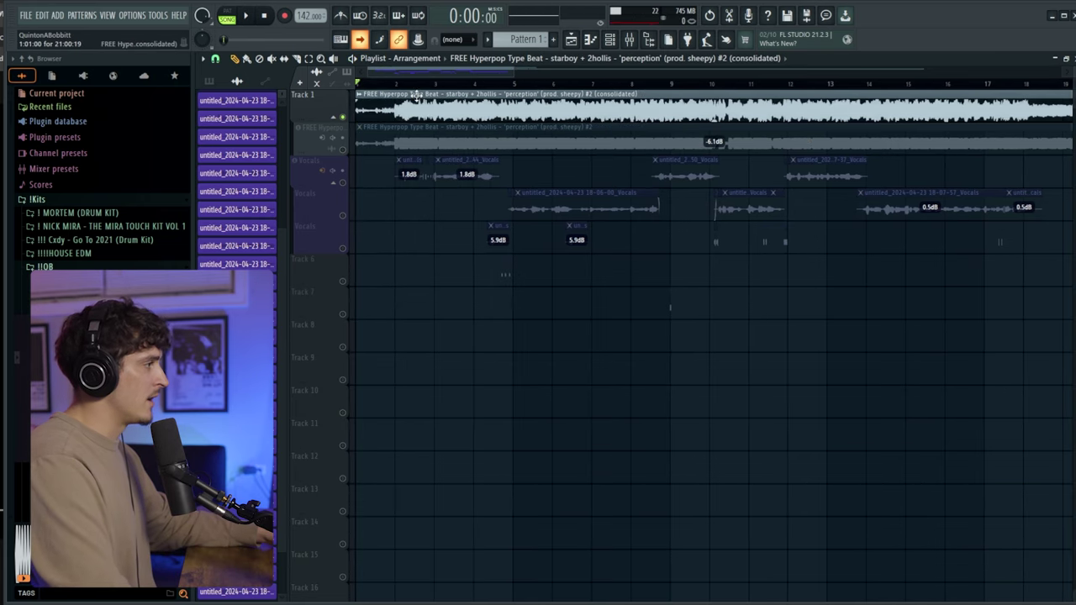
double_click(437, 105)
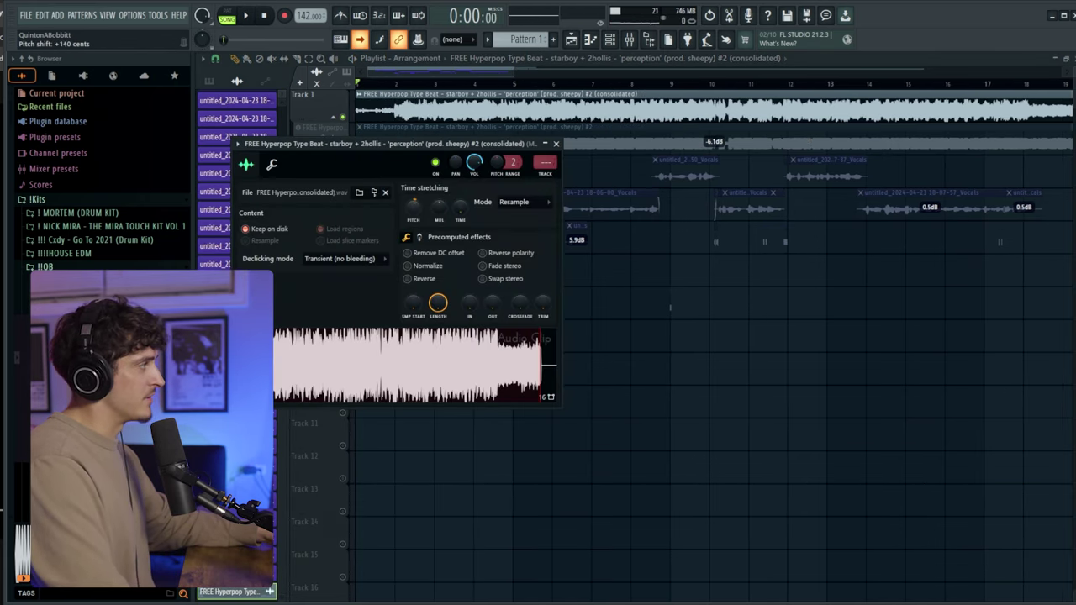